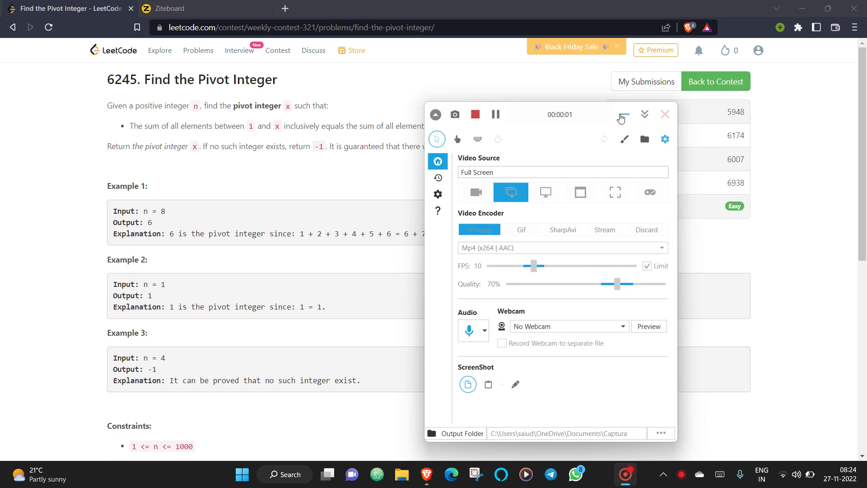
Step: Minimise the Captura recorder so the Find the Pivot Integer page is fully visible
left_click(623, 115)
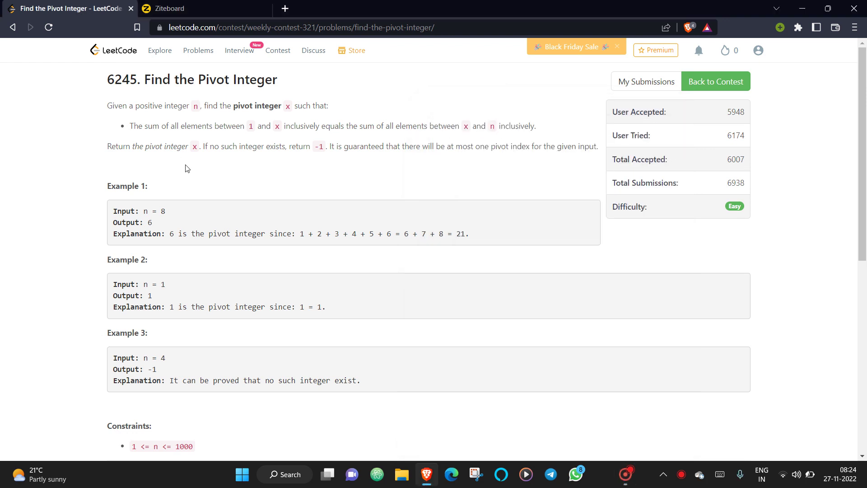
left_click(320, 27)
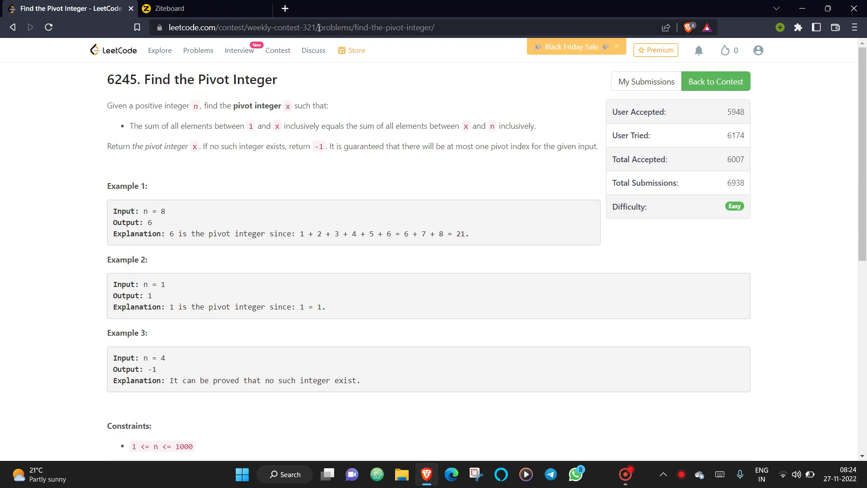
left_click_drag(320, 28, 267, 29)
left_click(184, 100)
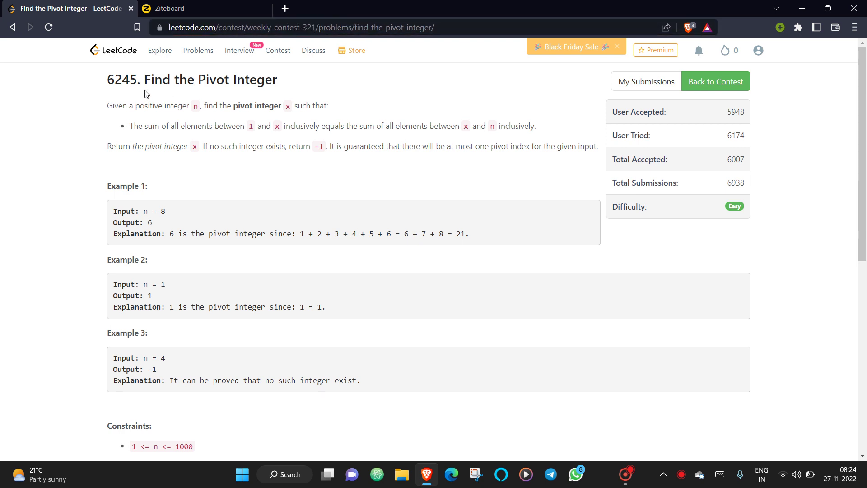
left_click_drag(144, 79, 298, 101)
left_click(308, 101)
left_click_drag(300, 233, 400, 234)
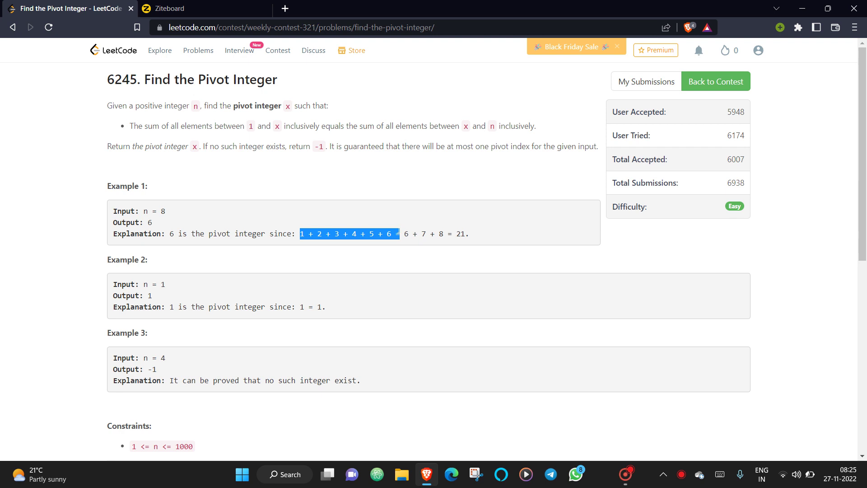
left_click(338, 272)
left_click_drag(405, 234, 451, 234)
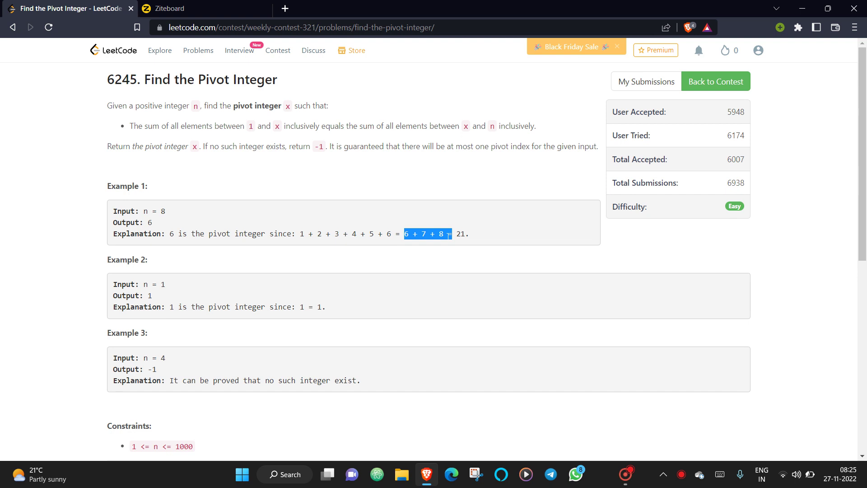
left_click(403, 355)
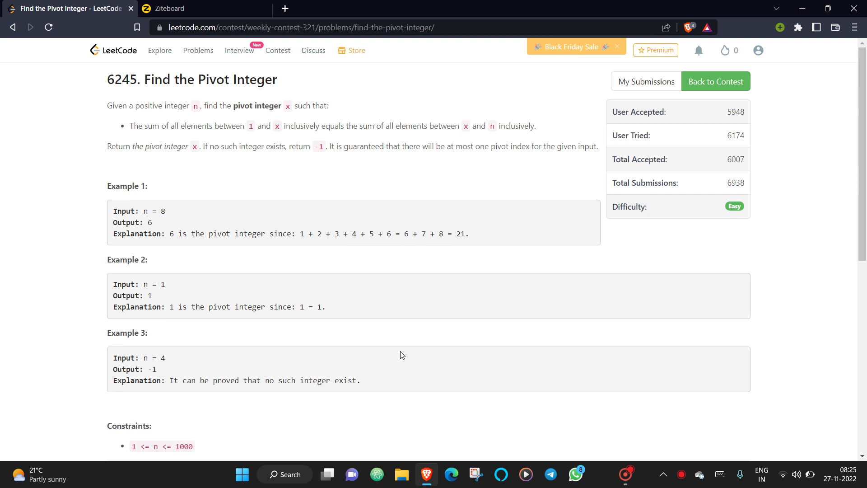
scroll(403, 355, "down", 1)
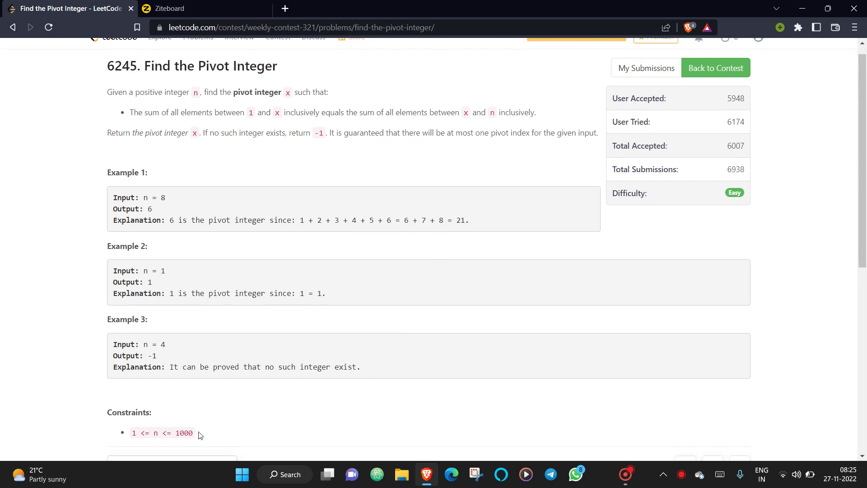
left_click_drag(200, 434, 97, 433)
left_click(97, 434)
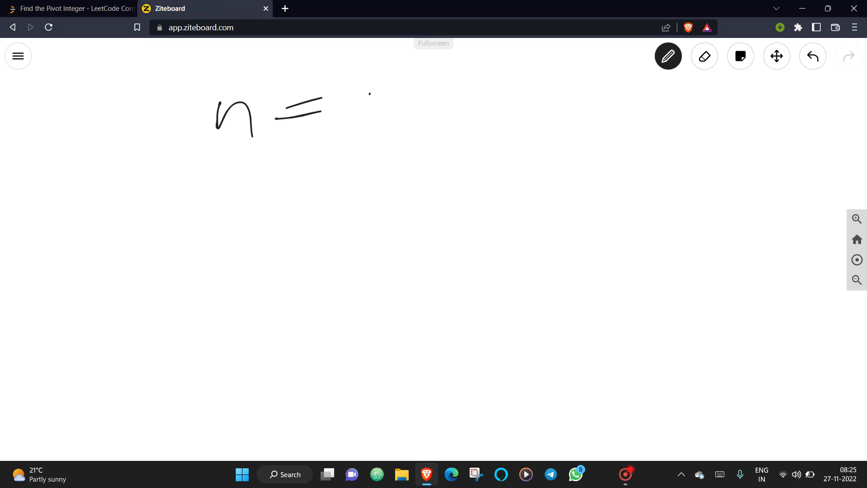
Step: Handwrite n = 8 and the outer loop f(i: 1 → n) on the whiteboard
mouse_move(369, 85)
left_mouse_down()
mouse_move(360, 126)
mouse_move(371, 95)
left_mouse_up()
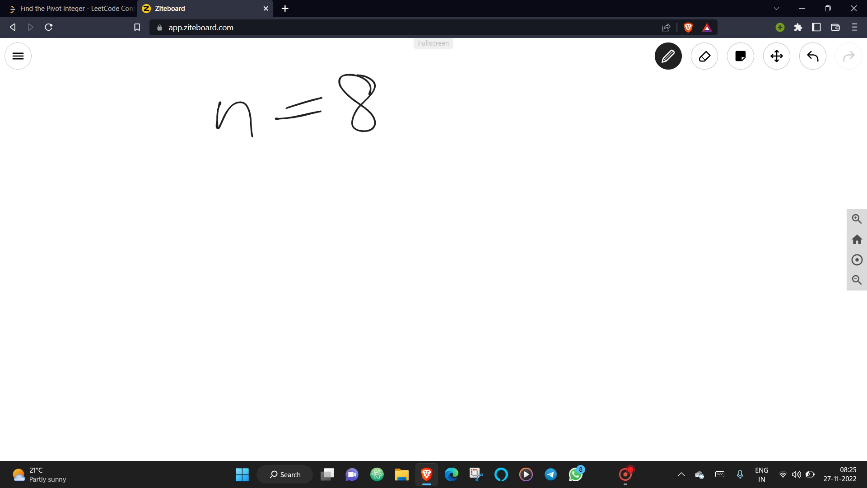
mouse_move(309, 191)
left_mouse_down()
mouse_move(292, 233)
mouse_move(310, 211)
left_mouse_up()
left_click_drag(353, 169, 366, 226)
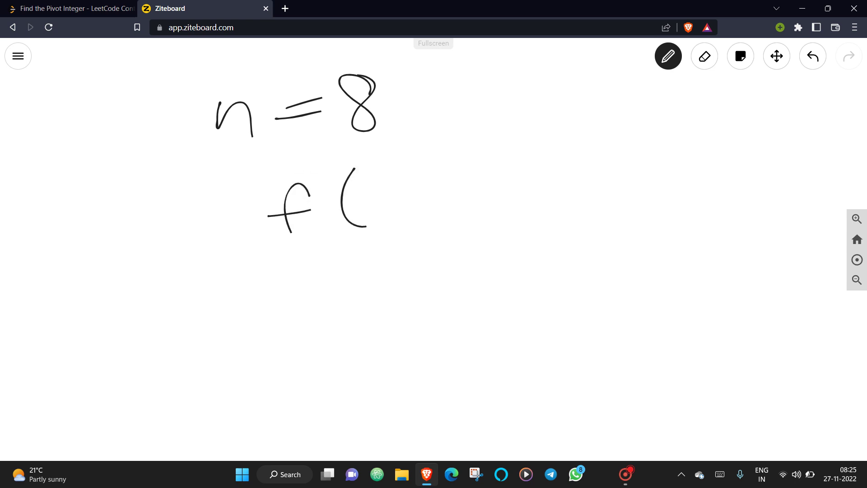
left_click_drag(376, 193, 379, 217)
mouse_move(382, 170)
left_mouse_down()
mouse_move(419, 180)
mouse_move(425, 204)
left_mouse_up()
mouse_move(452, 161)
left_mouse_down()
mouse_move(447, 199)
mouse_move(535, 172)
mouse_move(529, 183)
left_mouse_up()
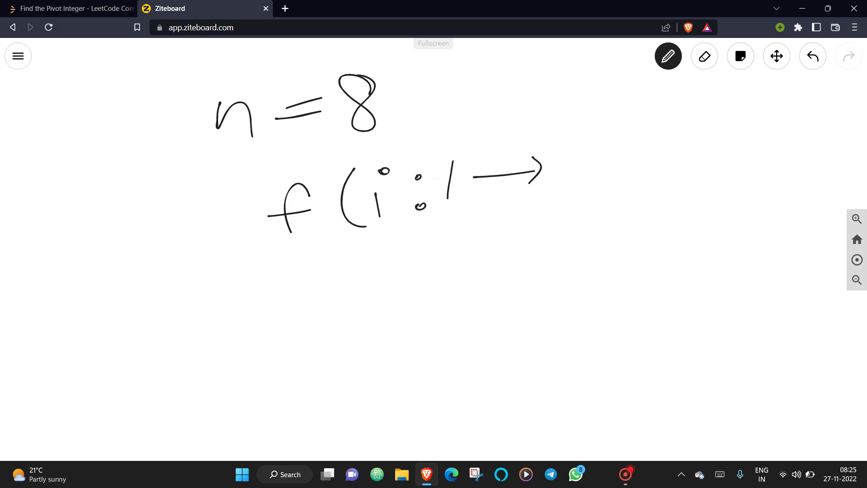
mouse_move(562, 156)
left_mouse_down()
mouse_move(561, 179)
mouse_move(592, 178)
left_mouse_up()
left_click_drag(597, 135, 591, 199)
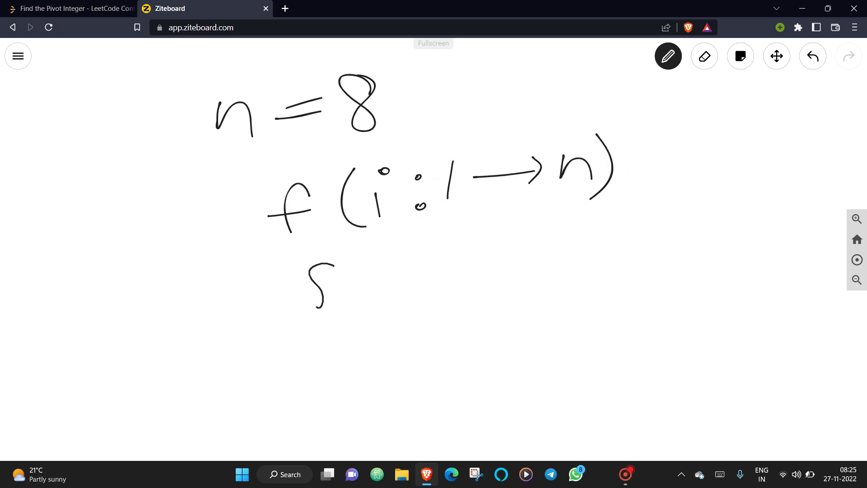
left_click_drag(333, 265, 333, 329)
Step: Handwrite the inner loop f(j: i → n) beneath the outer loop
mouse_move(420, 278)
left_mouse_down()
mouse_move(387, 338)
mouse_move(424, 314)
left_mouse_up()
left_click_drag(455, 270, 453, 329)
mouse_move(474, 304)
left_mouse_down()
mouse_move(463, 332)
mouse_move(486, 282)
mouse_move(522, 275)
left_mouse_up()
left_click_drag(507, 304, 526, 302)
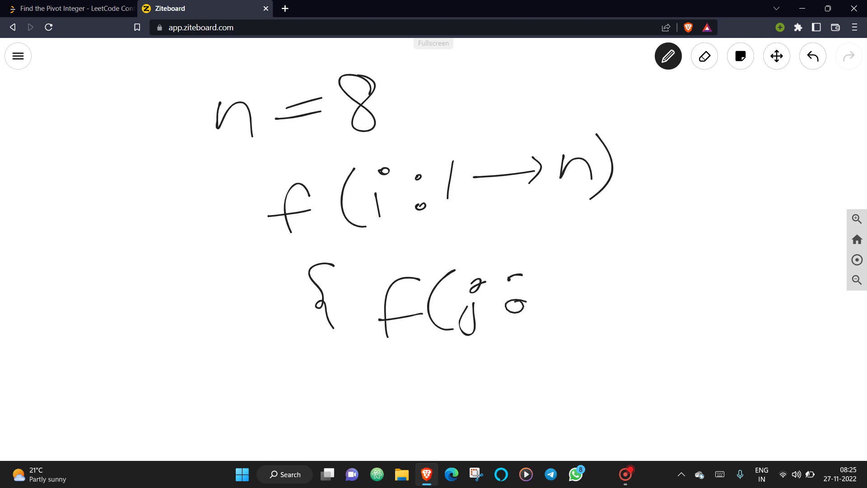
left_click_drag(569, 276, 566, 295)
left_click_drag(555, 252, 561, 252)
mouse_move(592, 278)
left_mouse_down()
mouse_move(652, 275)
mouse_move(636, 293)
left_mouse_up()
left_click_drag(677, 253, 694, 279)
left_click_drag(705, 219, 700, 285)
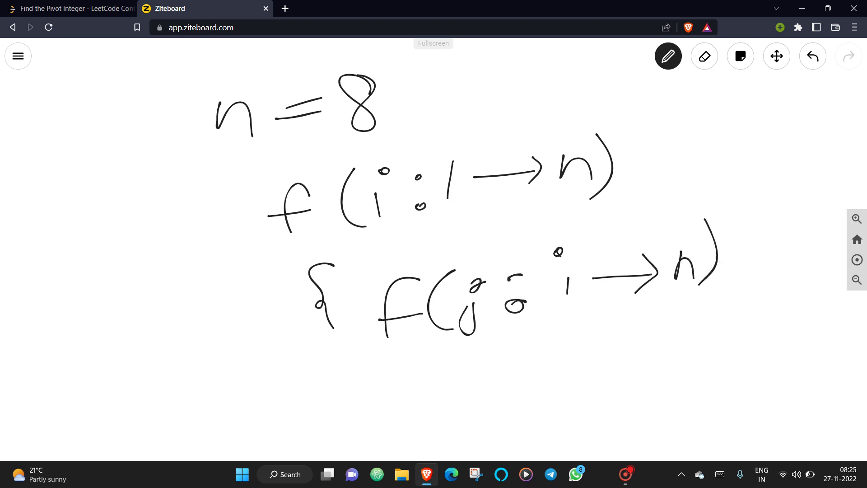
Step: Handwrite the loop body sum += j and underline near n = 8
left_click_drag(447, 354, 463, 392)
left_click_drag(567, 338, 535, 387)
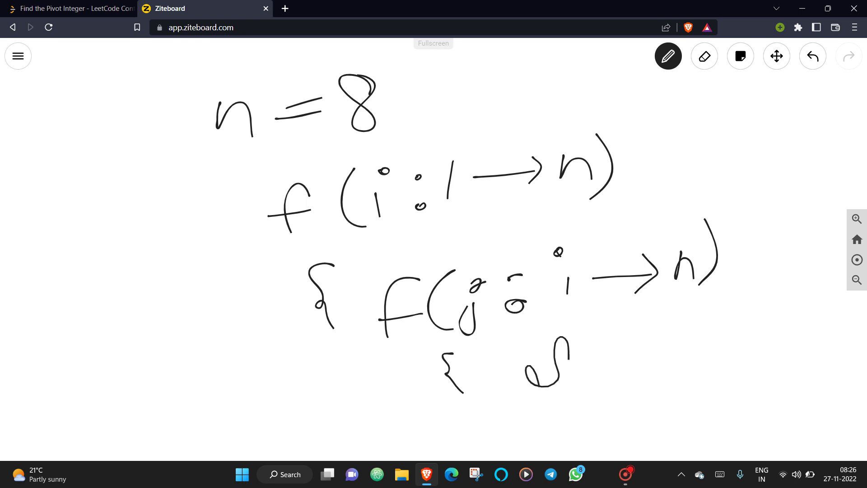
mouse_move(577, 353)
left_mouse_down()
mouse_move(648, 370)
mouse_move(682, 352)
left_mouse_up()
left_click_drag(665, 335, 666, 373)
left_click_drag(691, 338, 715, 335)
mouse_move(693, 352)
left_mouse_down()
mouse_move(747, 343)
mouse_move(728, 352)
left_mouse_up()
left_click(733, 298)
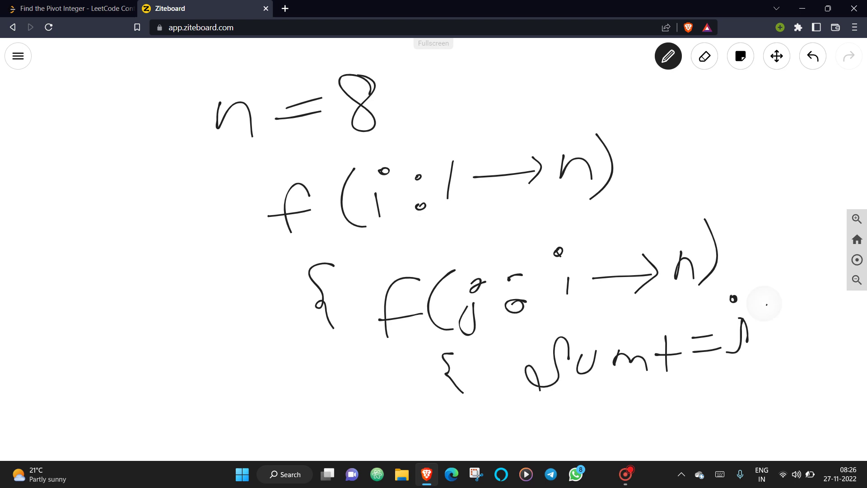
left_click_drag(766, 320, 753, 365)
left_click_drag(477, 101, 641, 113)
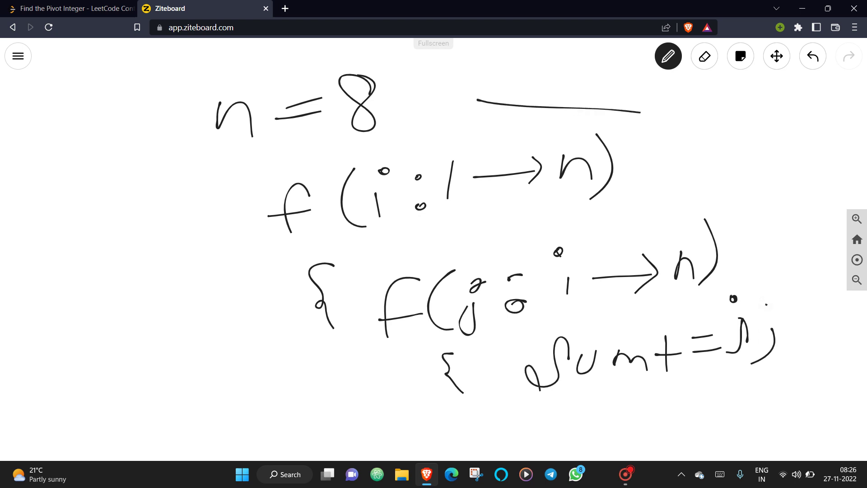
Step: Write the number row 1 2 3 4 5 6 7 8 on the left
mouse_move(33, 213)
left_mouse_down()
mouse_move(35, 249)
mouse_move(71, 251)
left_mouse_up()
left_click_drag(64, 215, 67, 248)
left_click_drag(107, 212, 128, 251)
left_click_drag(156, 204, 138, 245)
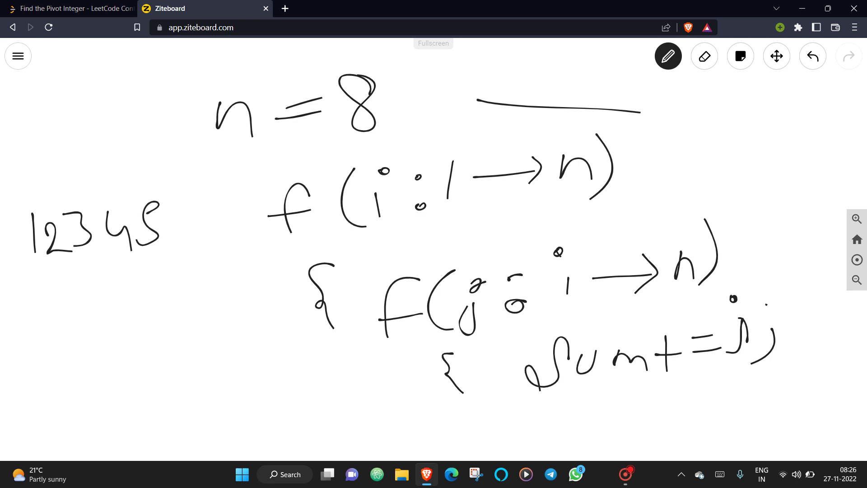
mouse_move(183, 197)
left_mouse_down()
mouse_move(170, 234)
mouse_move(200, 247)
left_mouse_up()
left_click_drag(230, 203, 234, 224)
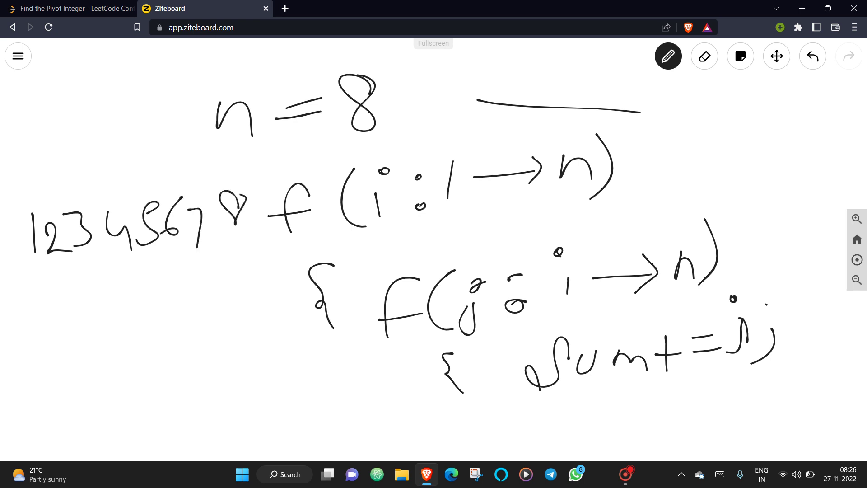
Step: Draw a divider after 4, brace 5–8, ring the sum += j line and circle 1 2 3 4
left_click_drag(143, 134, 142, 329)
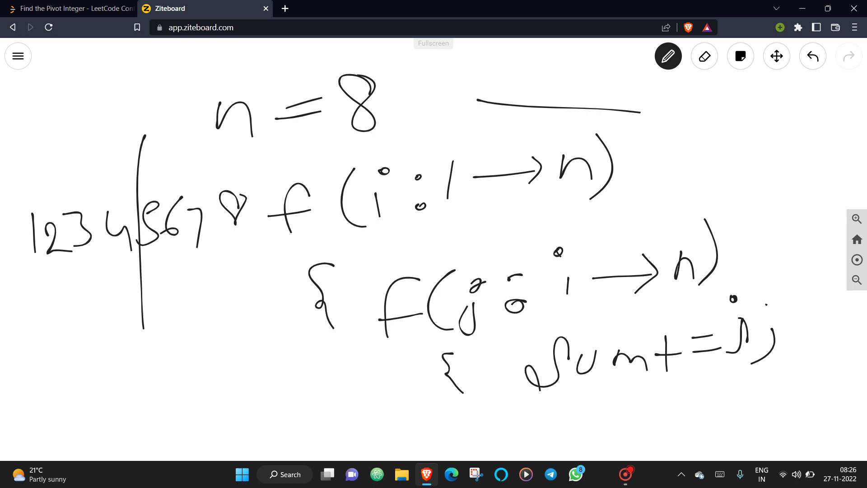
mouse_move(142, 259)
left_mouse_down()
mouse_move(194, 274)
mouse_move(232, 244)
left_mouse_up()
mouse_move(536, 393)
left_mouse_down()
mouse_move(772, 380)
mouse_move(712, 278)
mouse_move(515, 359)
mouse_move(582, 394)
left_mouse_up()
mouse_move(127, 183)
left_mouse_down()
mouse_move(20, 190)
mouse_move(27, 292)
mouse_move(132, 257)
mouse_move(101, 173)
left_mouse_up()
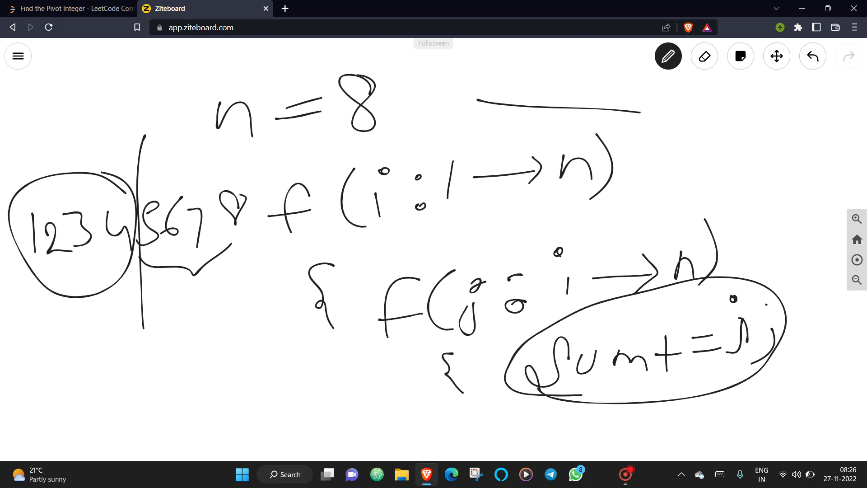
Step: Undo the circle around 1 2 3 4 and pan the canvas up to make room below
key("ctrl+z")
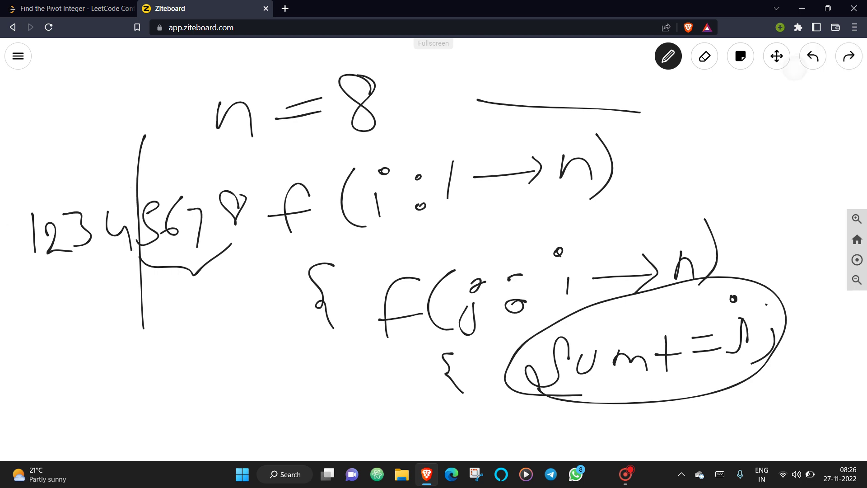
left_click(776, 56)
left_click_drag(610, 339, 528, 224)
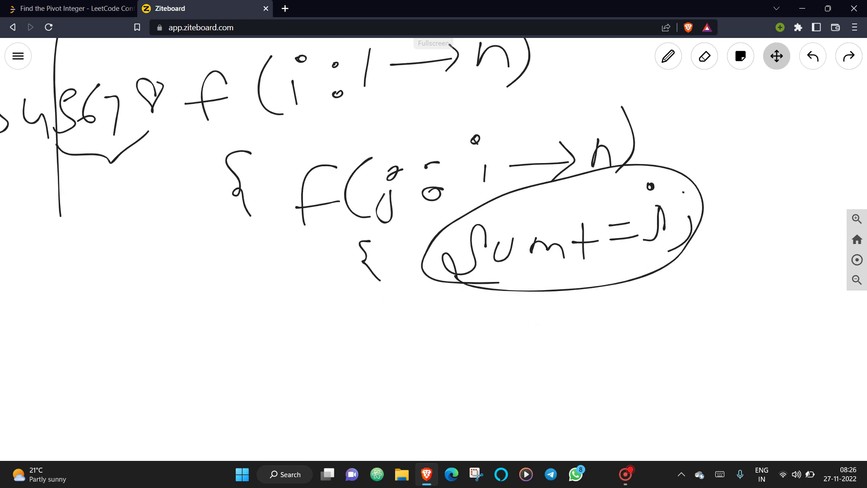
key("p")
Step: Handwrite the formula sum == i × (i+1)/2 beneath the loop sketch
mouse_move(390, 331)
left_mouse_down()
mouse_move(380, 379)
mouse_move(424, 366)
mouse_move(484, 376)
left_mouse_up()
left_click_drag(501, 346, 539, 344)
left_click_drag(497, 362, 608, 339)
left_click_drag(571, 356, 626, 344)
left_click_drag(644, 332, 642, 351)
mouse_move(643, 312)
left_mouse_down()
mouse_move(657, 309)
mouse_move(688, 351)
mouse_move(666, 356)
left_mouse_up()
left_click_drag(720, 295, 724, 353)
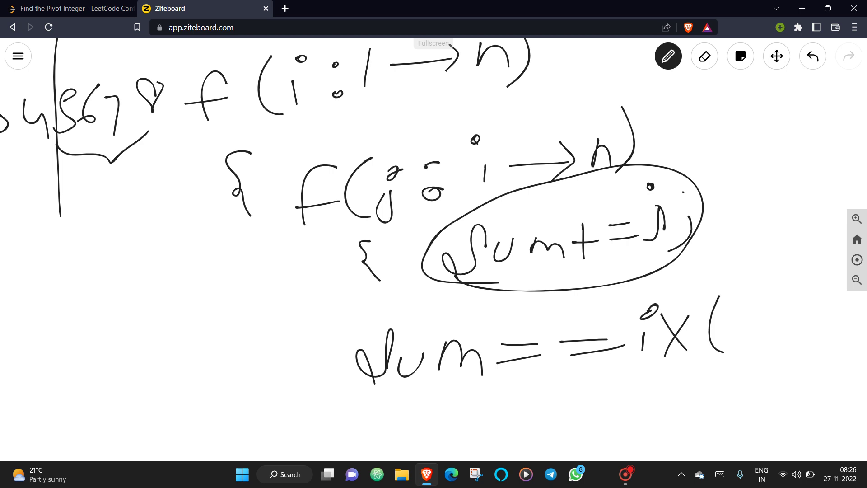
mouse_move(739, 320)
left_mouse_down()
mouse_move(740, 345)
mouse_move(743, 304)
mouse_move(775, 328)
left_mouse_up()
left_click_drag(767, 319, 764, 333)
left_click_drag(784, 307, 784, 332)
left_click_drag(797, 292, 760, 366)
left_click_drag(630, 374, 789, 359)
left_click_drag(705, 379, 749, 406)
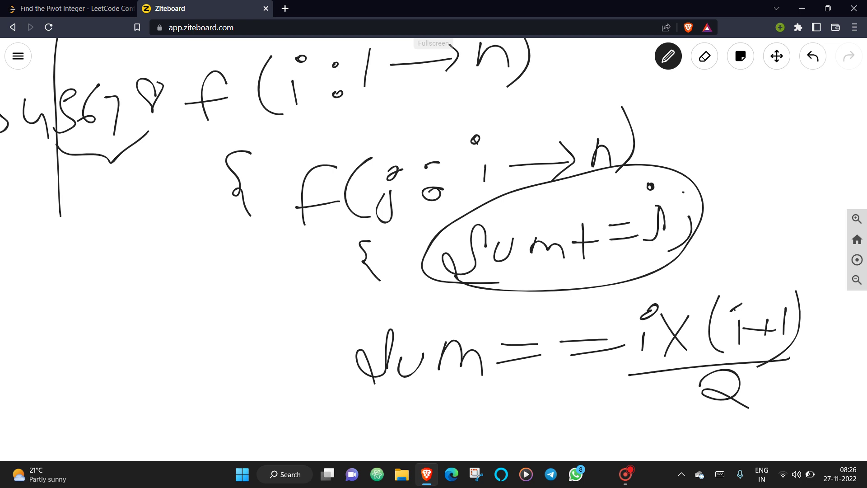
Step: Switch to the LeetCode page and highlight the outer for loop header on line 5
left_click(68, 8)
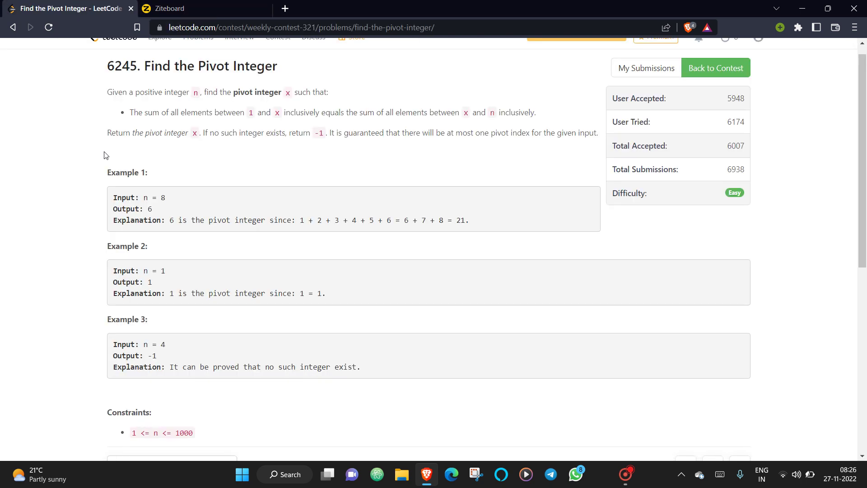
scroll(361, 243, "down", 4)
scroll(362, 243, "down", 2)
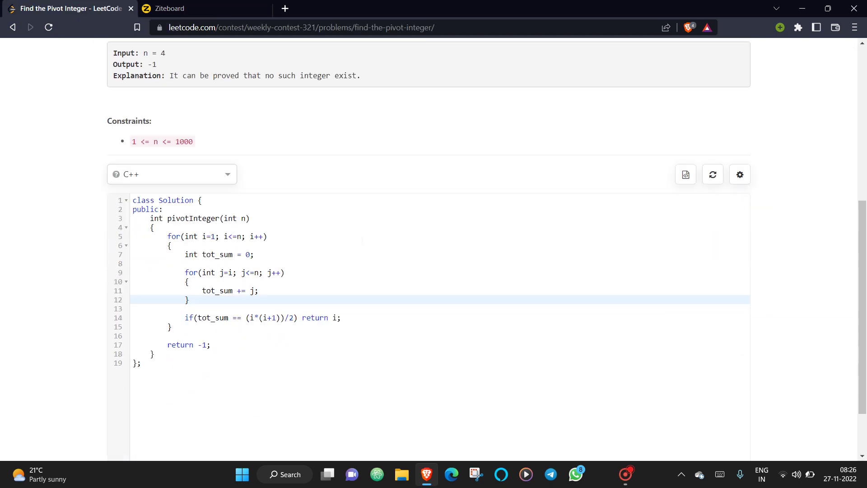
left_click(168, 237)
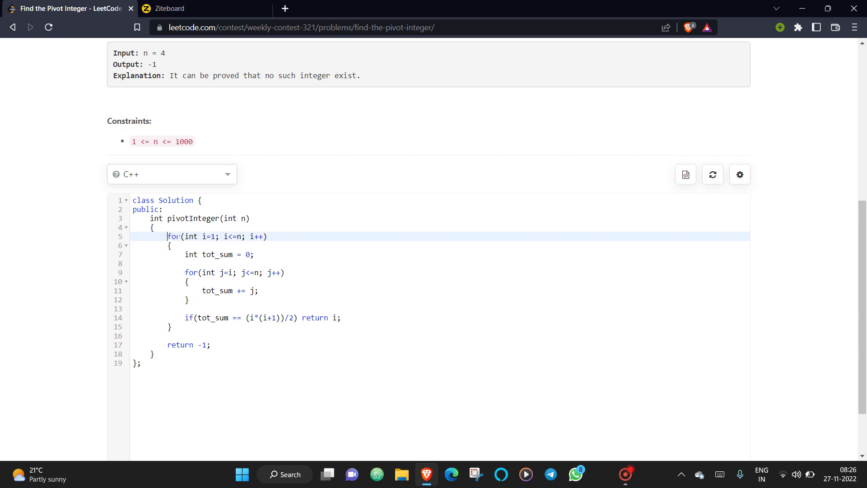
left_click_drag(168, 237, 268, 237)
left_click(268, 236)
Step: Point out the inner loop body on line 10 and tot_sum on line 7, then return to Ziteboard
left_click(189, 281)
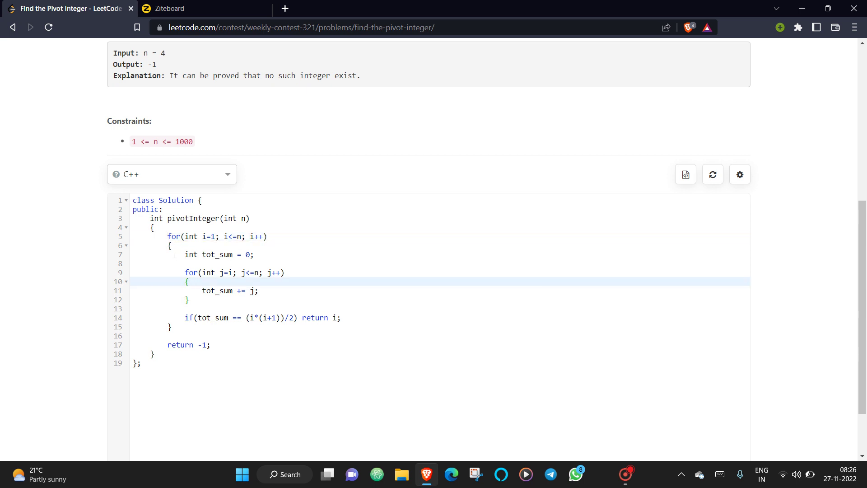
left_click_drag(185, 254, 186, 264)
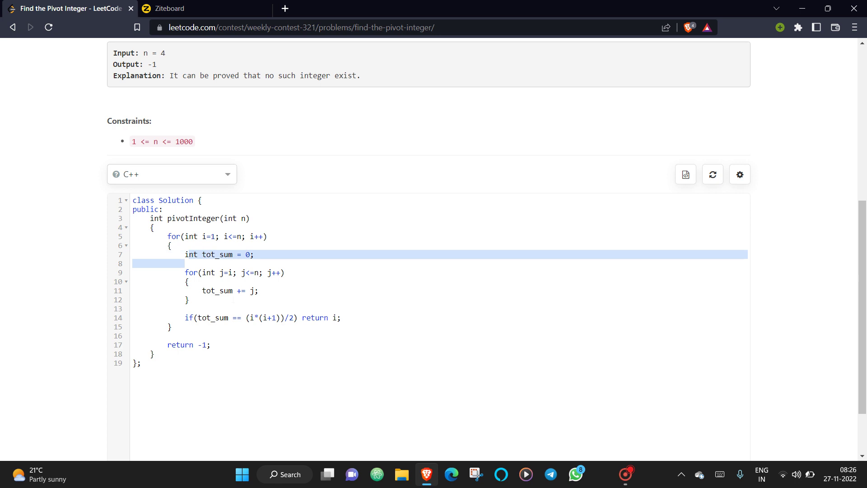
left_click(169, 8)
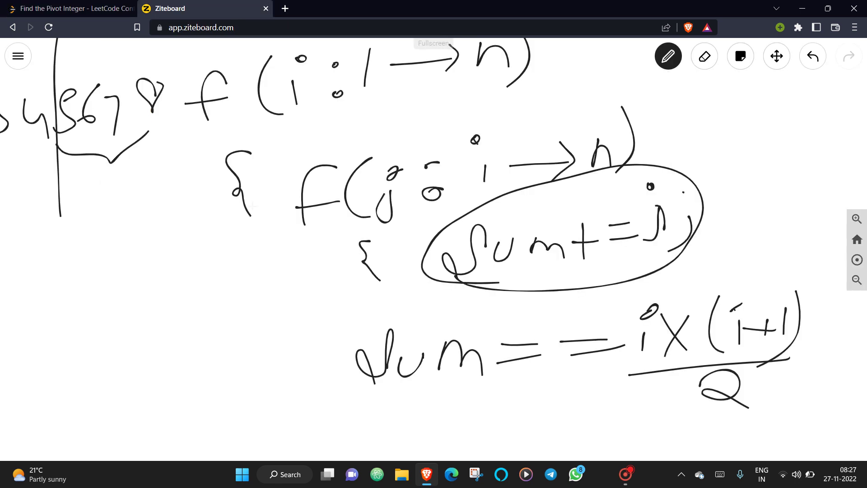
Step: Pan the whiteboard back to the 1234|5678 split sketch, then return to the LeetCode code
left_click(777, 57)
left_click_drag(475, 203, 683, 247)
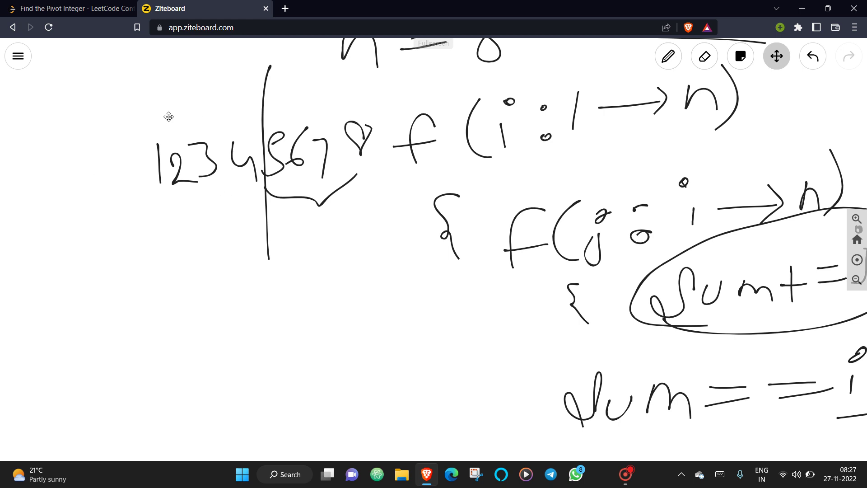
left_click(68, 9)
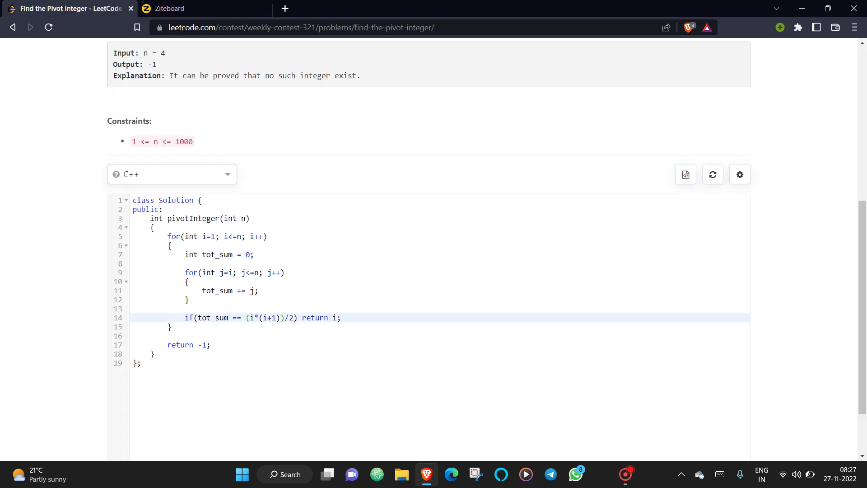
Step: Highlight the i*(i+1))/2 check and the return i on line 14
left_click_drag(250, 318, 293, 318)
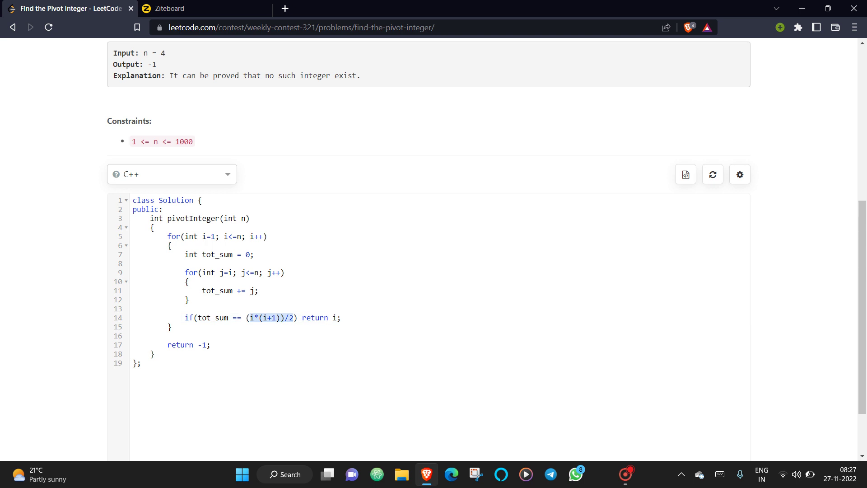
left_click(210, 317)
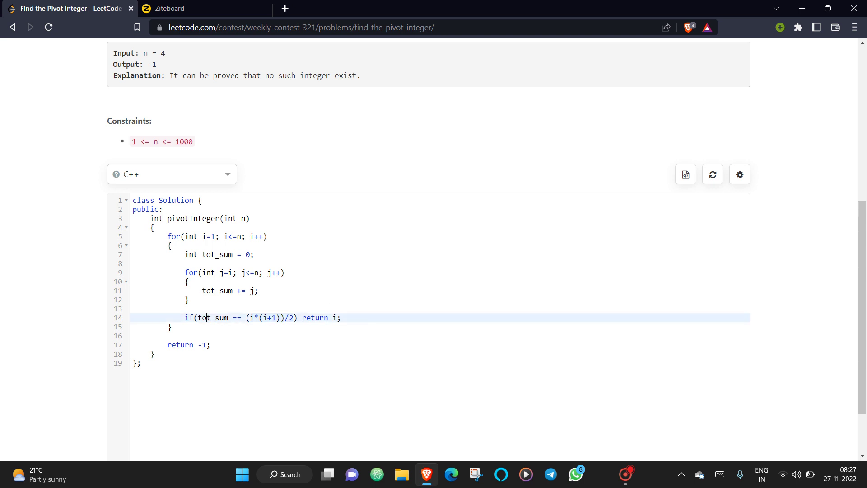
left_click_drag(341, 318, 296, 318)
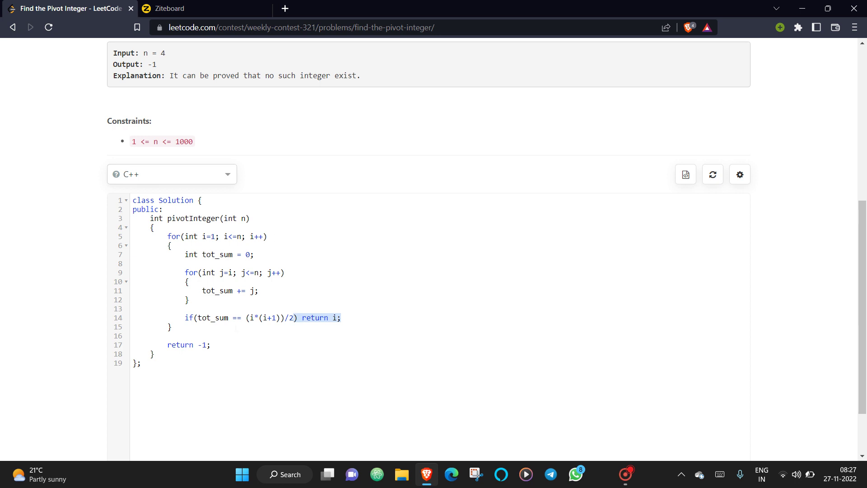
scroll(418, 405, "up", 8)
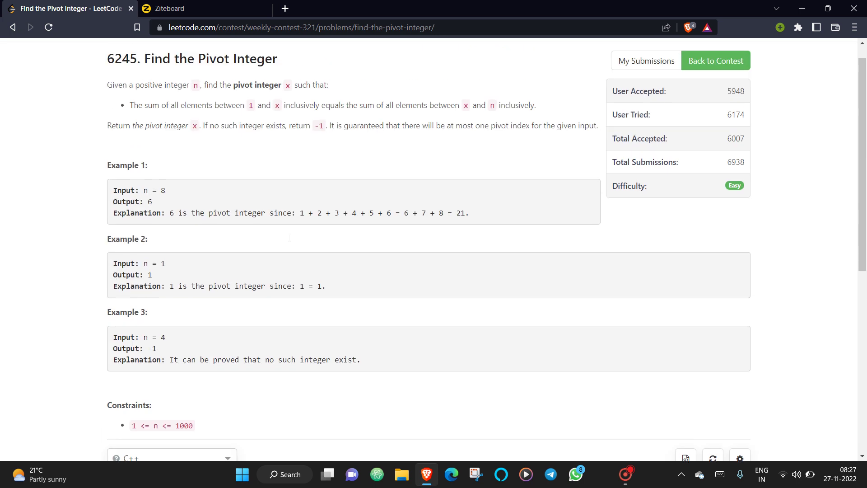